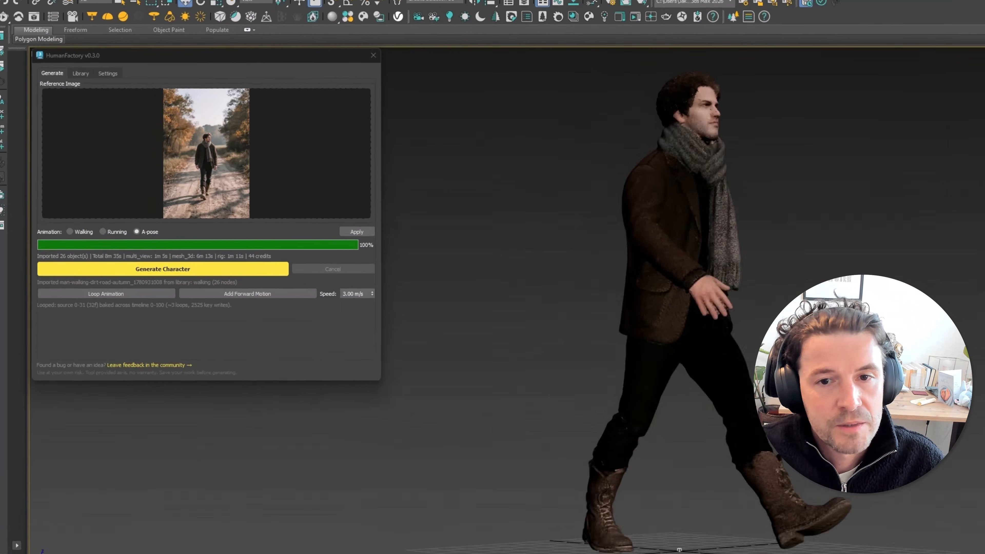
left_click_drag(0, 187, 148, 180)
left_click_drag(232, 246, 231, 243)
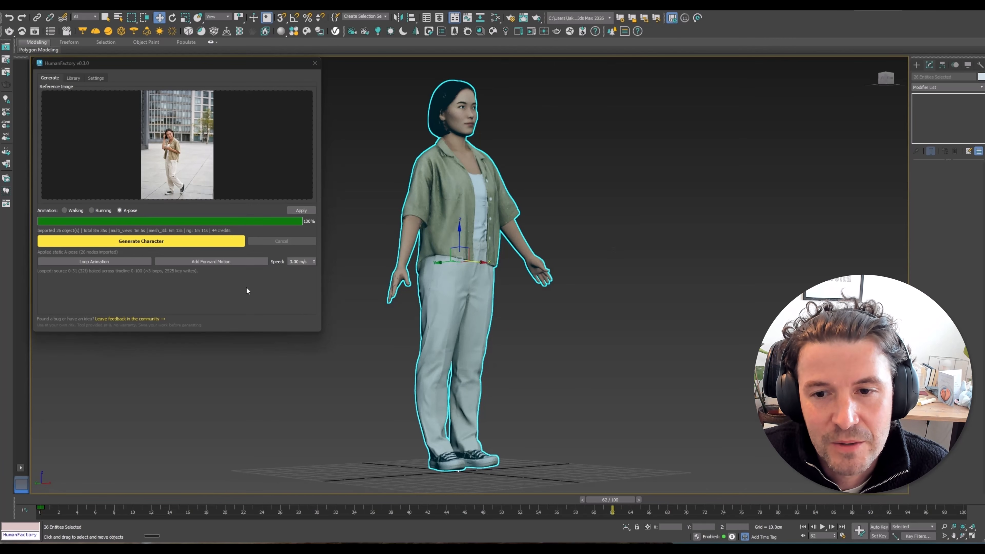
Apply the Walking animation to the woman character and play it back from the first frame
left_click(74, 210)
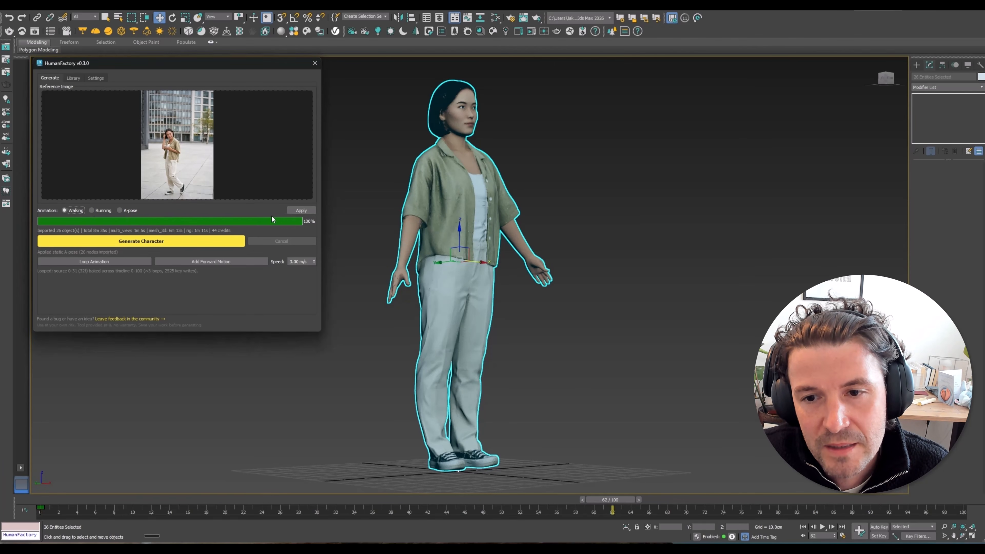
left_click(299, 211)
left_click_drag(627, 499, 41, 505)
left_click(823, 527)
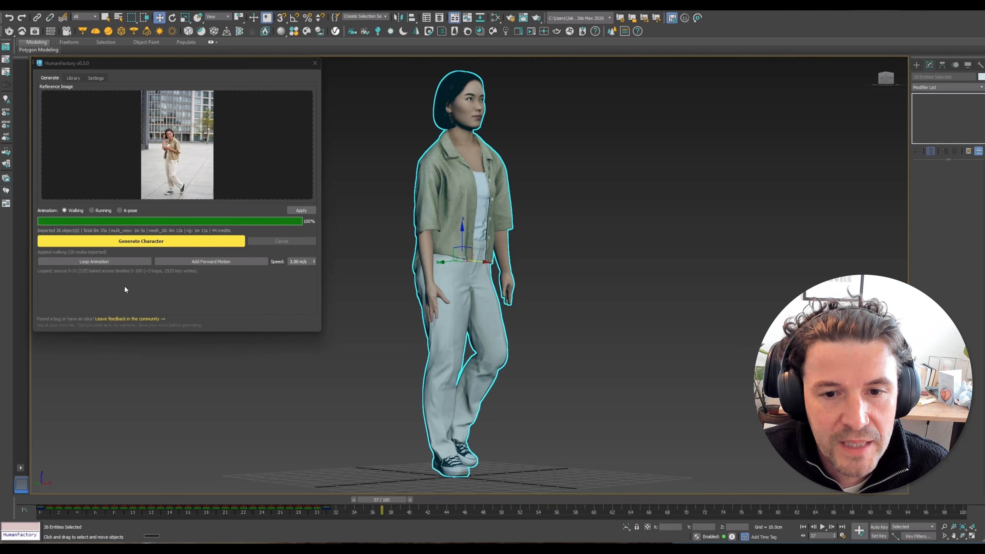
Loop the woman's walking animation across the whole timeline and preview the playback
left_click(117, 261)
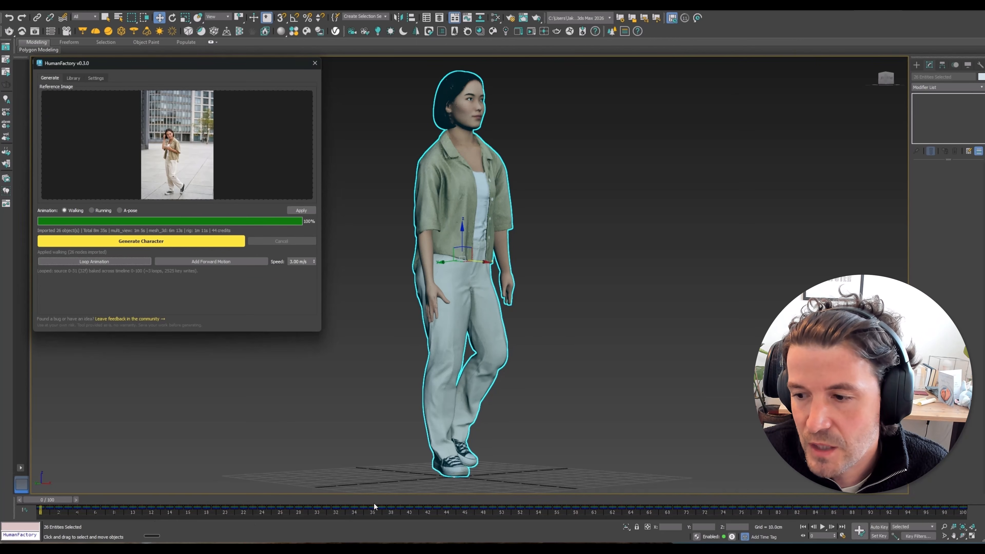
left_click(824, 529)
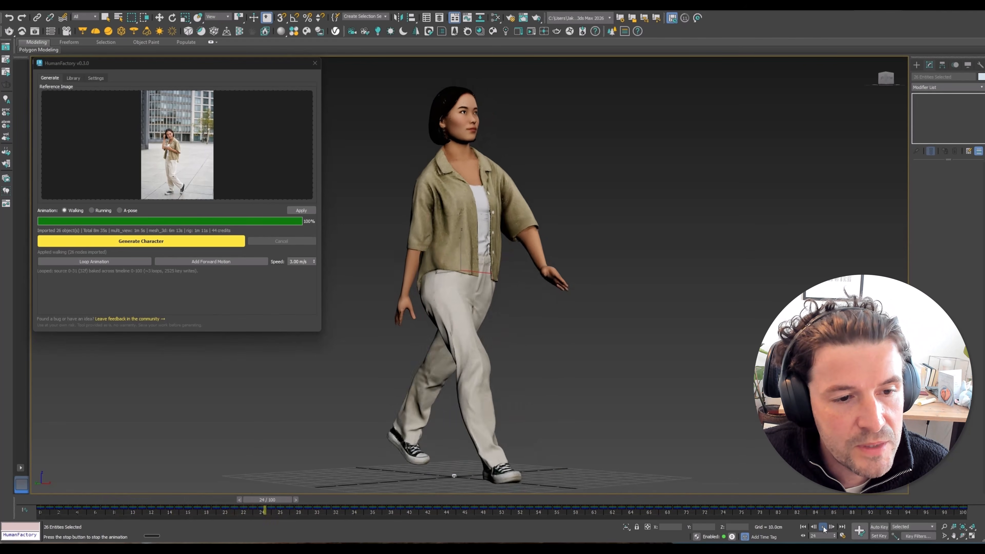
left_click(823, 529)
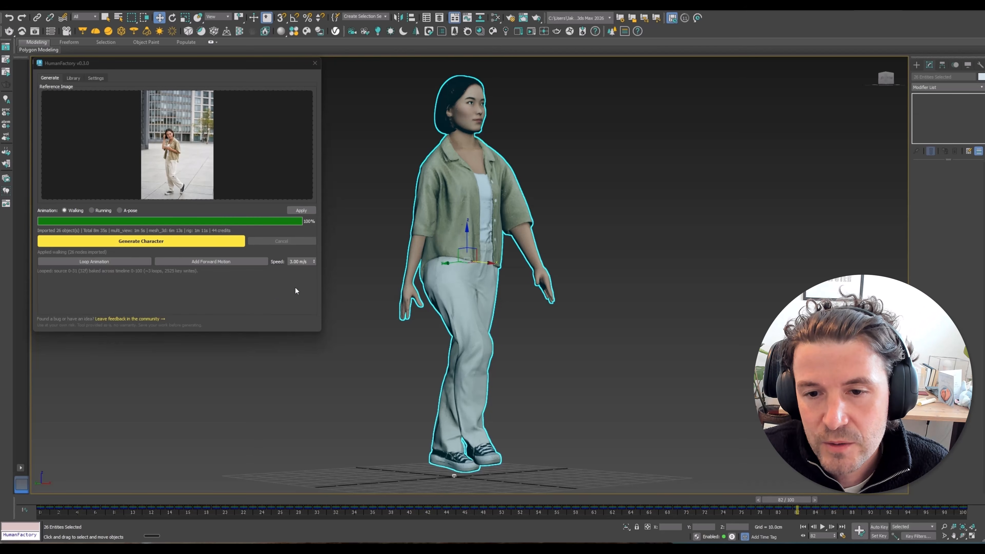
Add forward motion to the walking woman at a speed of 1.4 m/s and play the result
left_click_drag(309, 262, 267, 262)
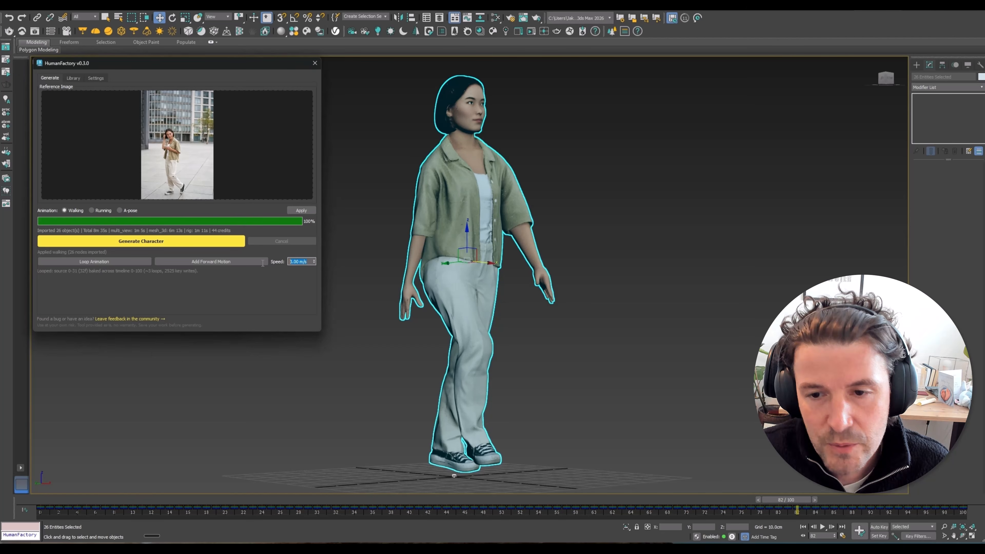
type("1.4")
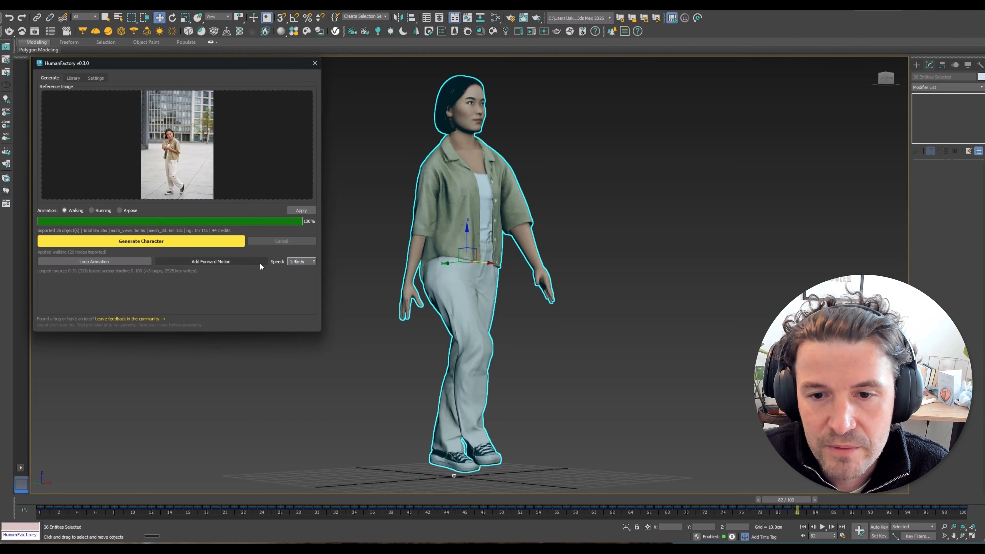
left_click(242, 261)
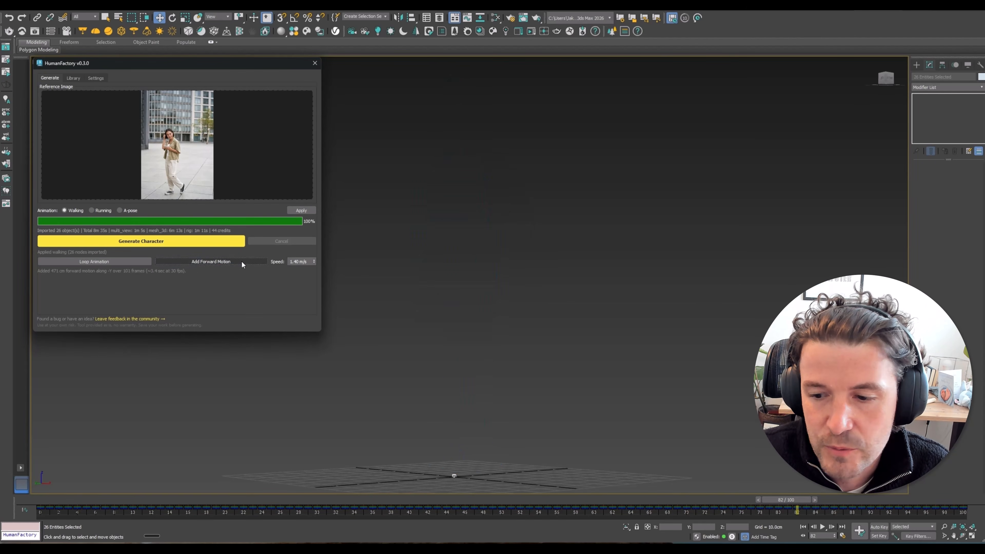
scroll(566, 380, "down", 2)
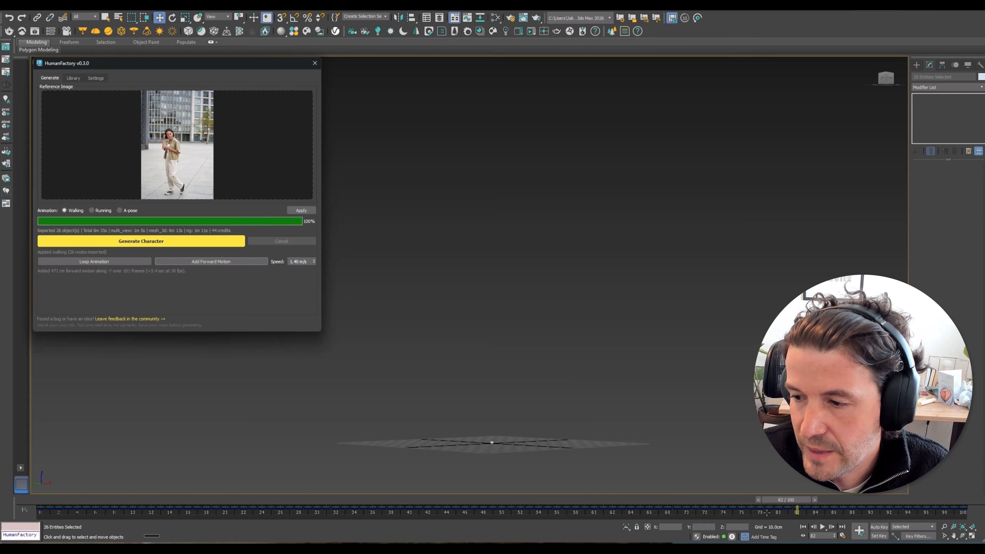
key("/")
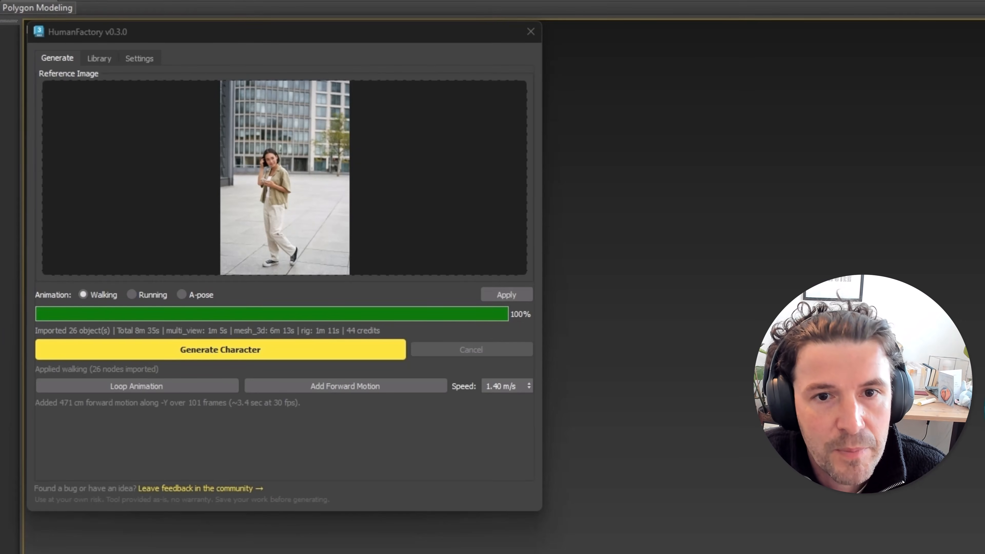
Enable the extra reference-view slots in the generation options and check the optional extra views area they add
left_click(140, 58)
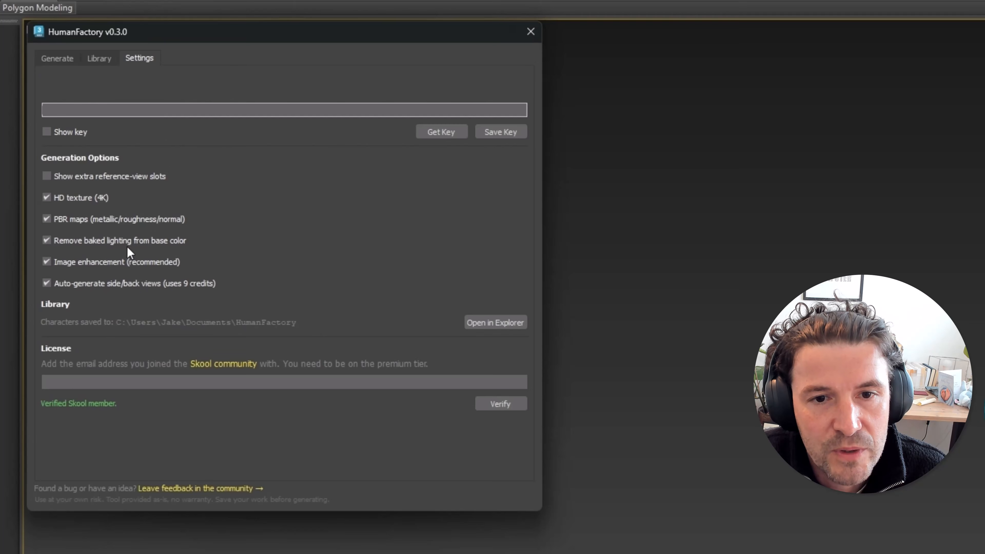
left_click(104, 177)
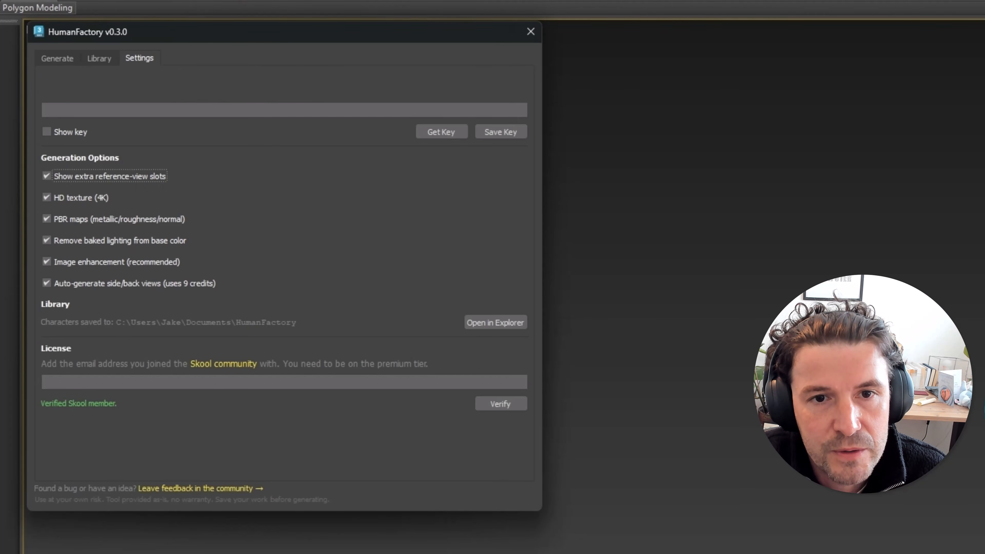
left_click(58, 60)
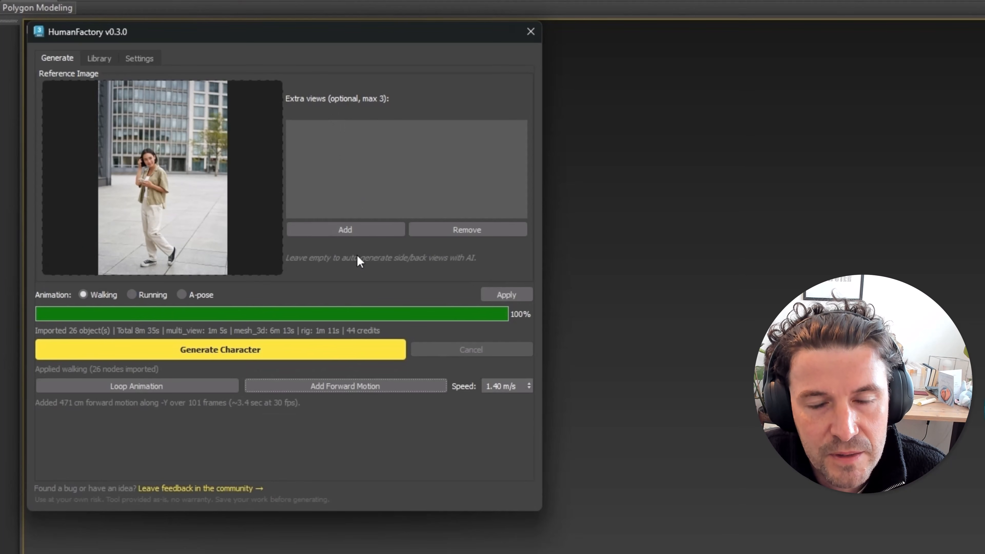
left_click(134, 61)
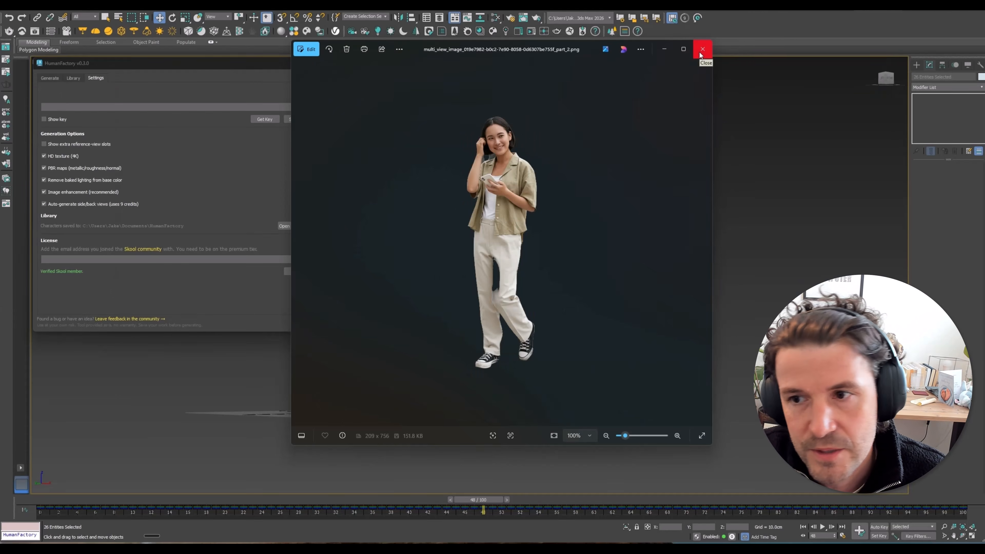
Close the multi-view image preview and import the white-robed man from the character library with the Walking animation
left_click(702, 50)
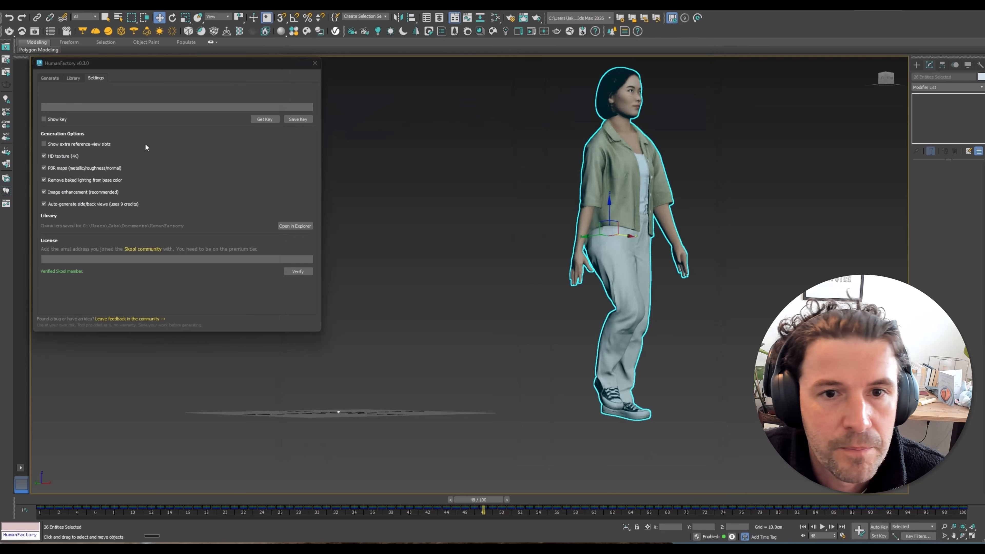
left_click(49, 78)
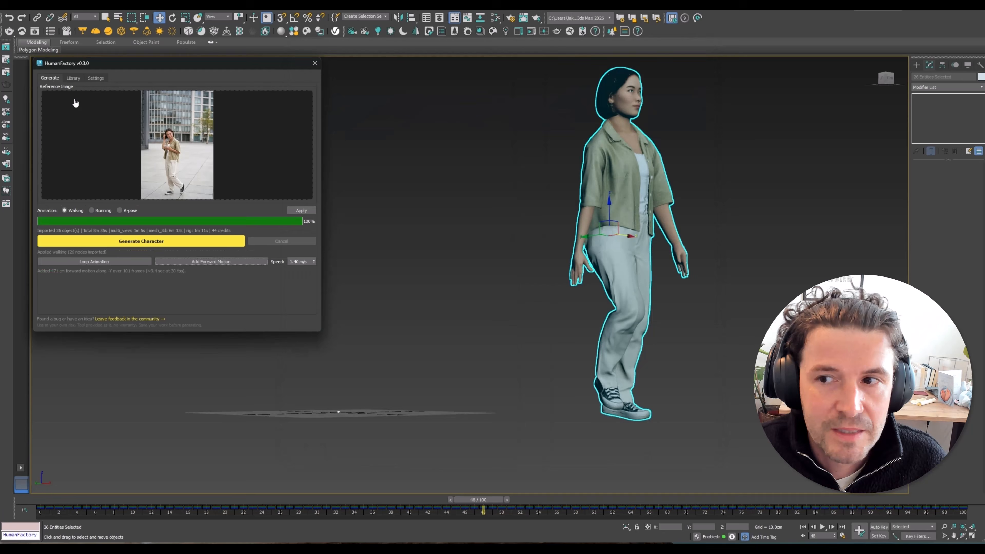
left_click(74, 78)
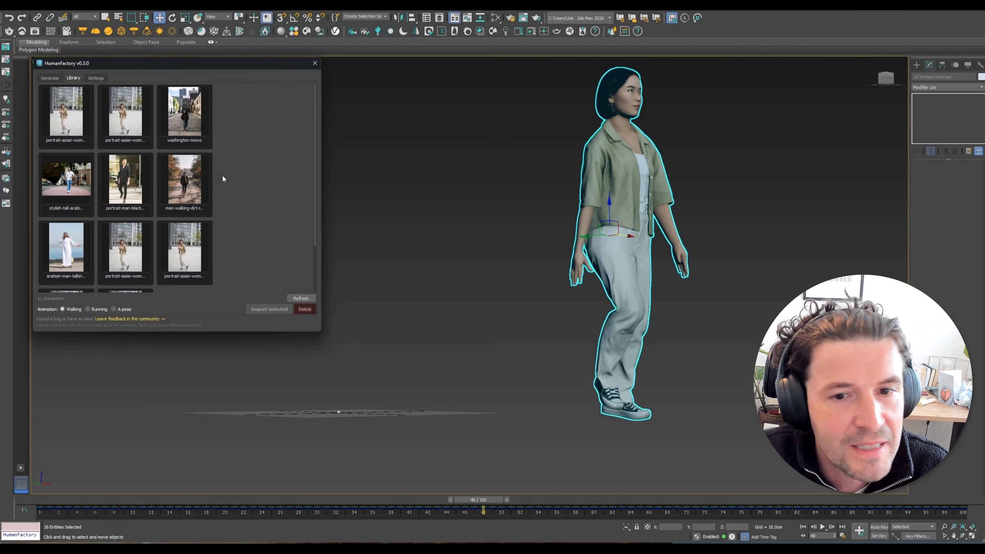
left_click(72, 250)
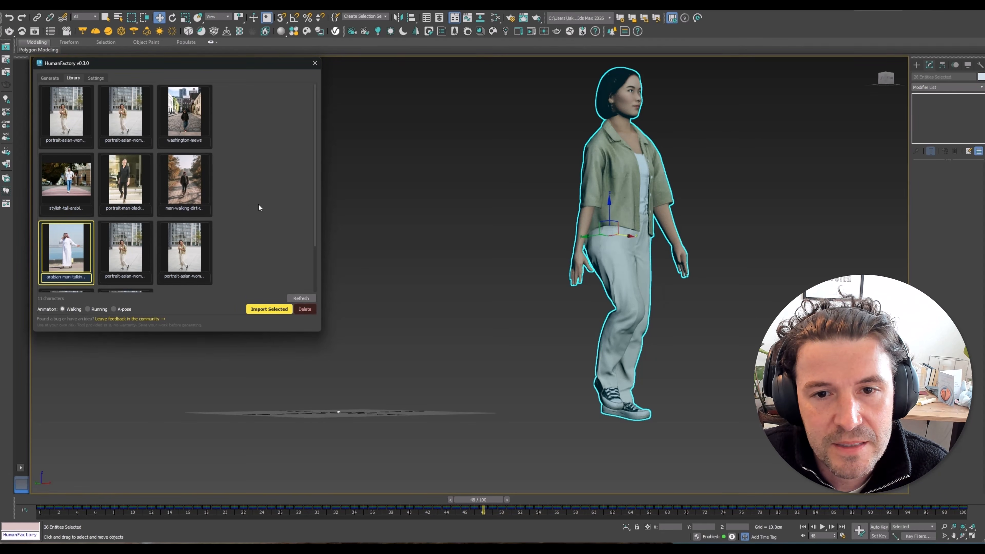
left_click(269, 309)
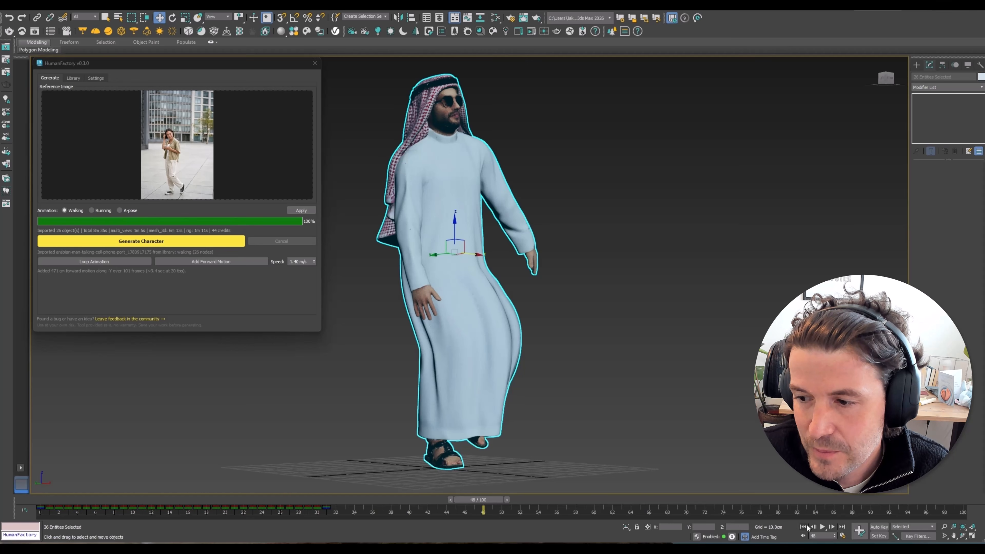
Loop the robed man's walking animation over the timeline and play it back
left_click(129, 262)
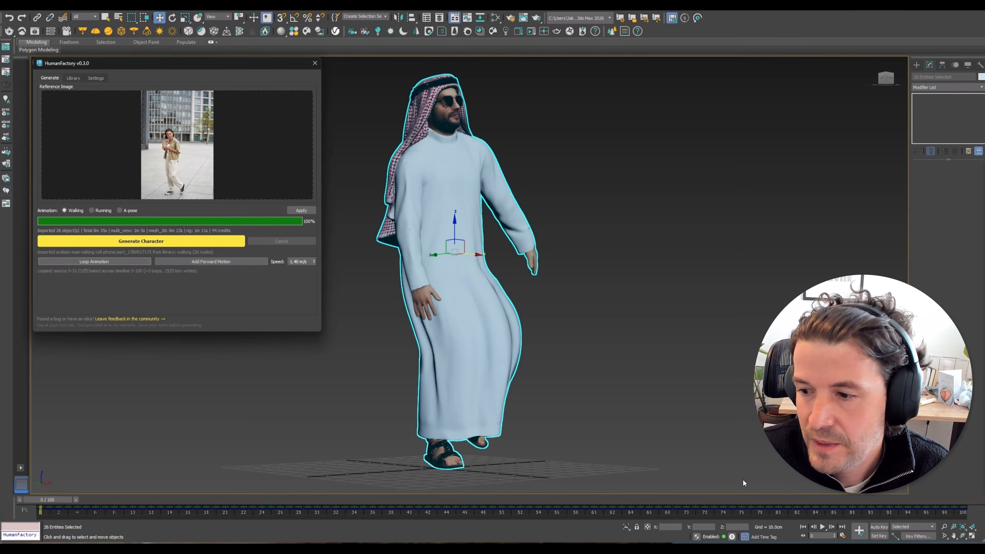
left_click(823, 527)
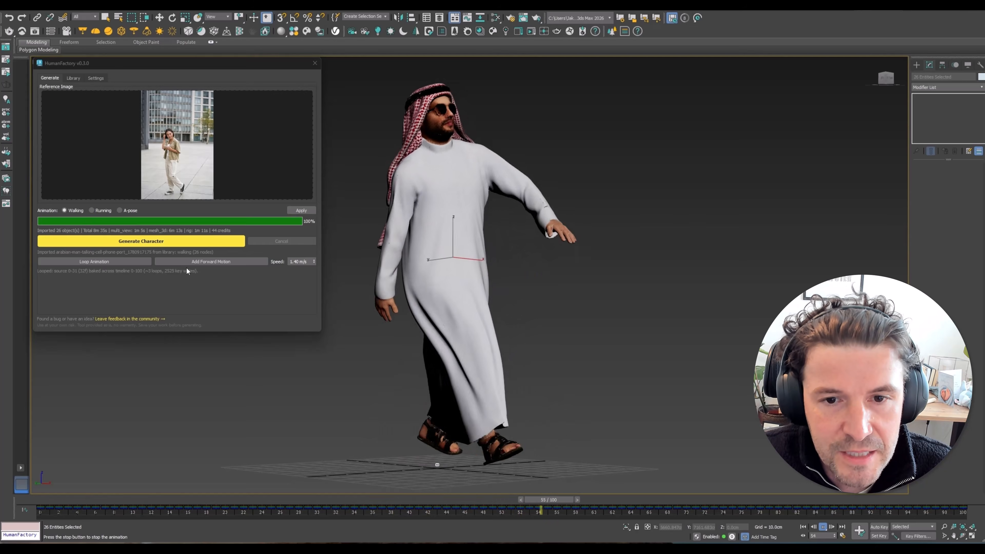
Apply the Running animation to the robed man and set the forward motion speed to 3 m/s
left_click(103, 210)
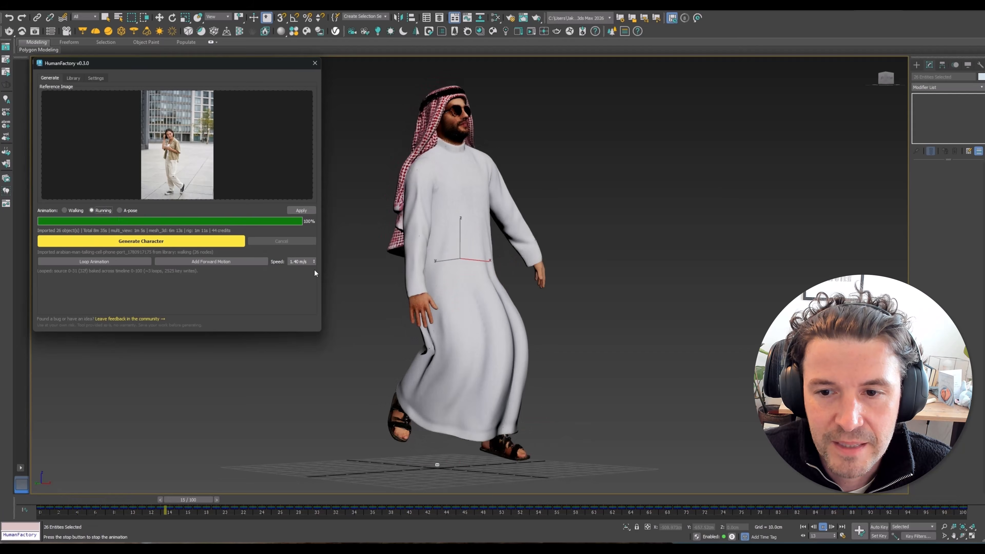
left_click_drag(308, 262, 278, 261)
type("3")
key("Return")
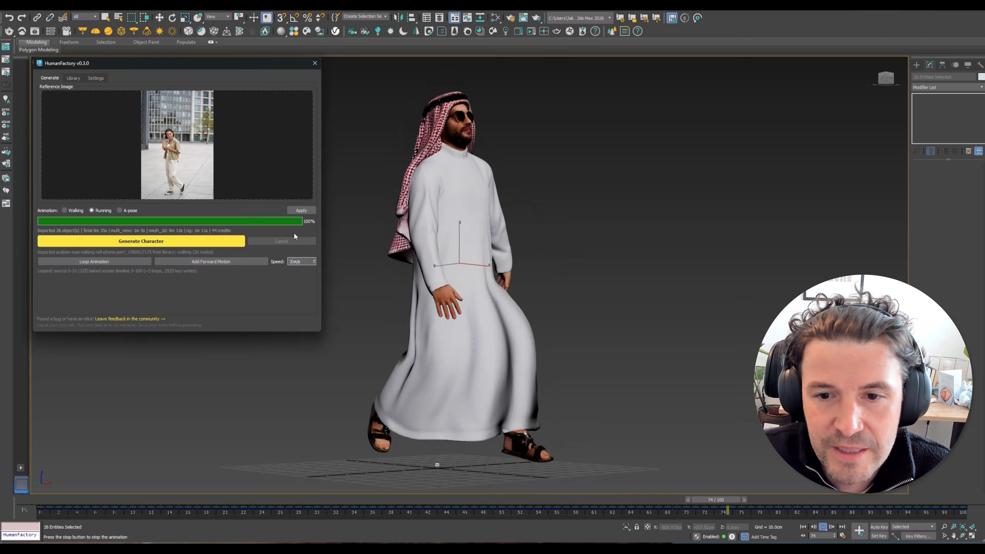
left_click(297, 210)
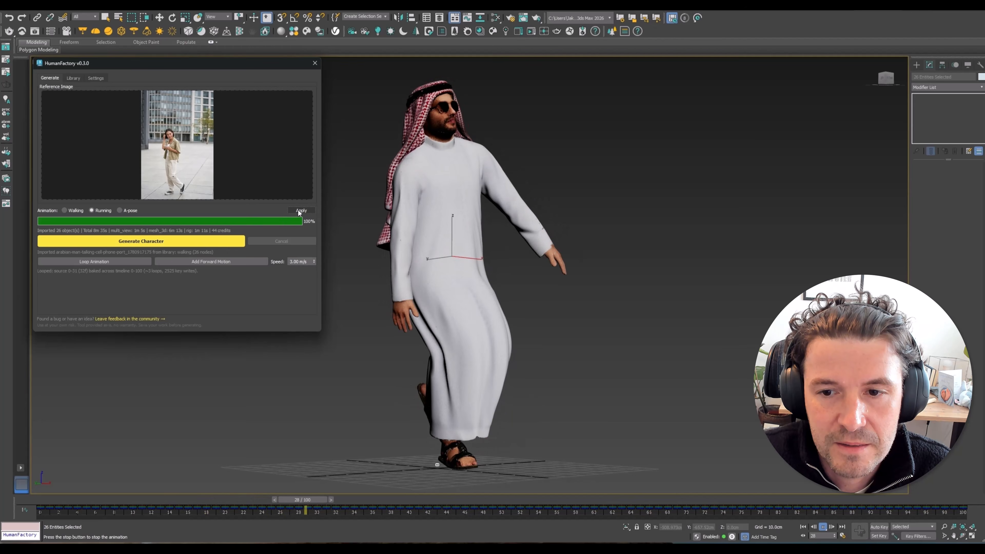
Loop the robed man's running animation, add forward motion at 3 m/s and preview it
left_click(99, 262)
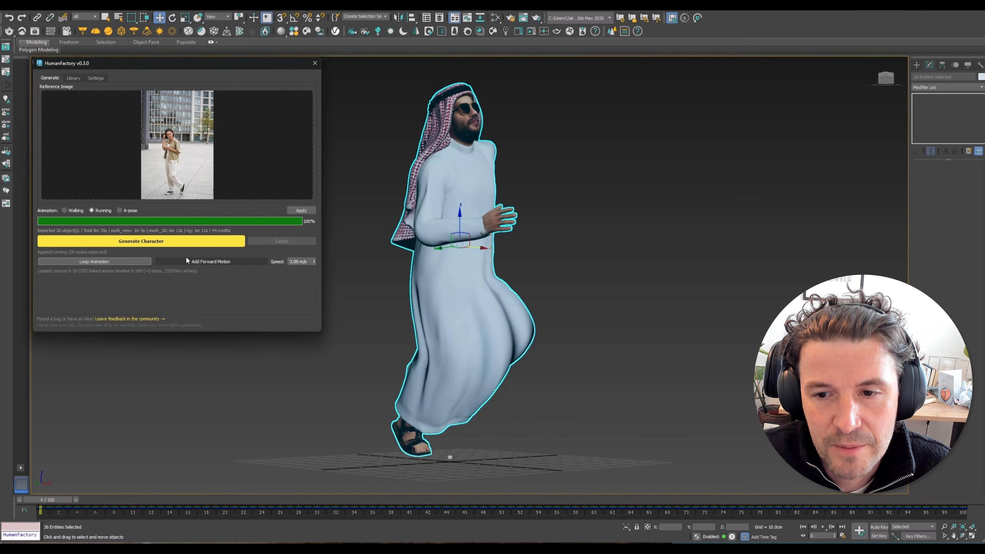
left_click(234, 262)
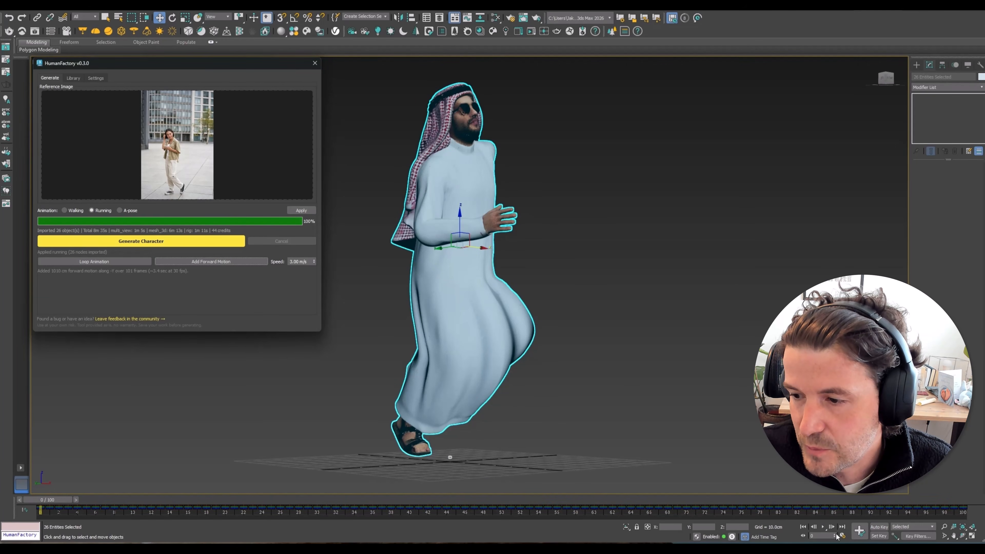
left_click(824, 527)
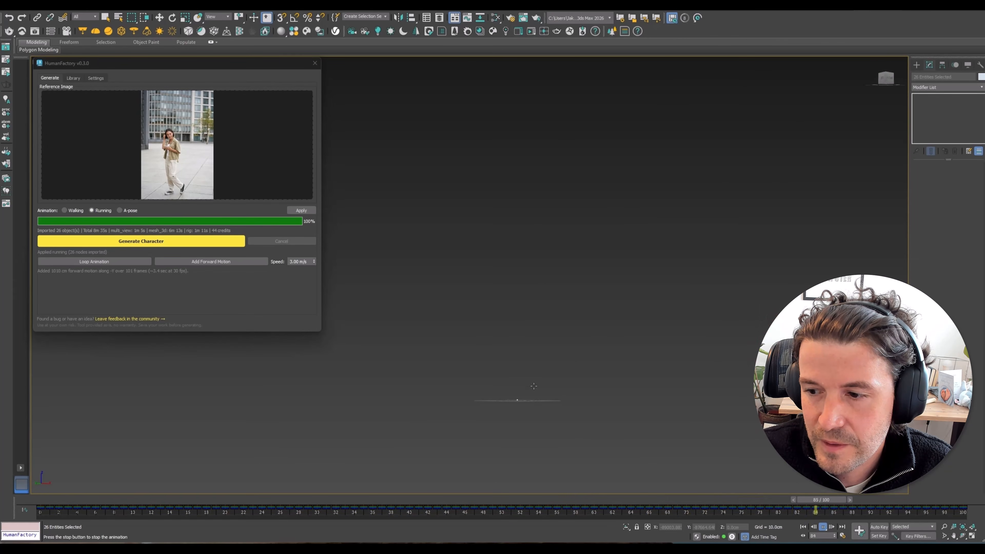
left_click(823, 527)
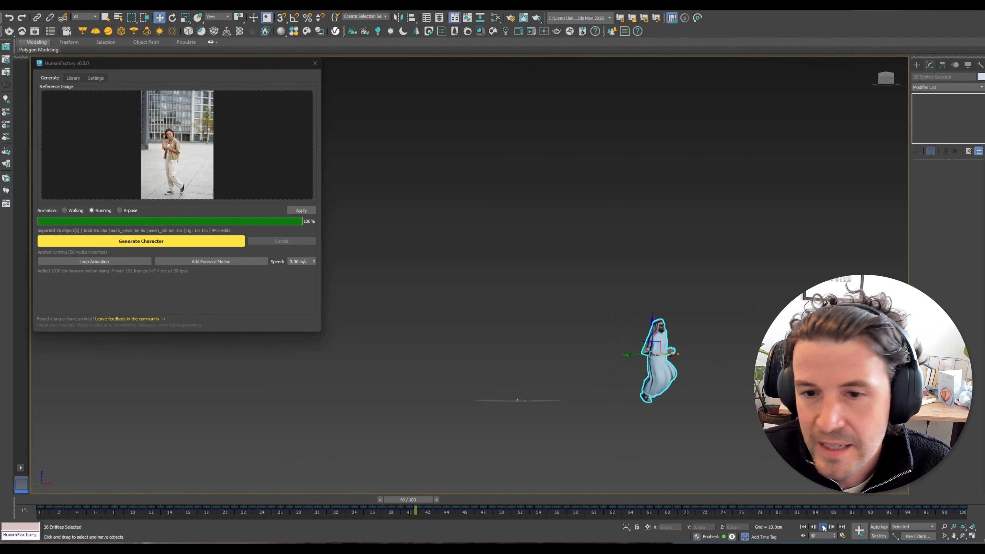
Set the forward motion speed to 4 m/s, add the motion to the running man again and play it
double_click(297, 262)
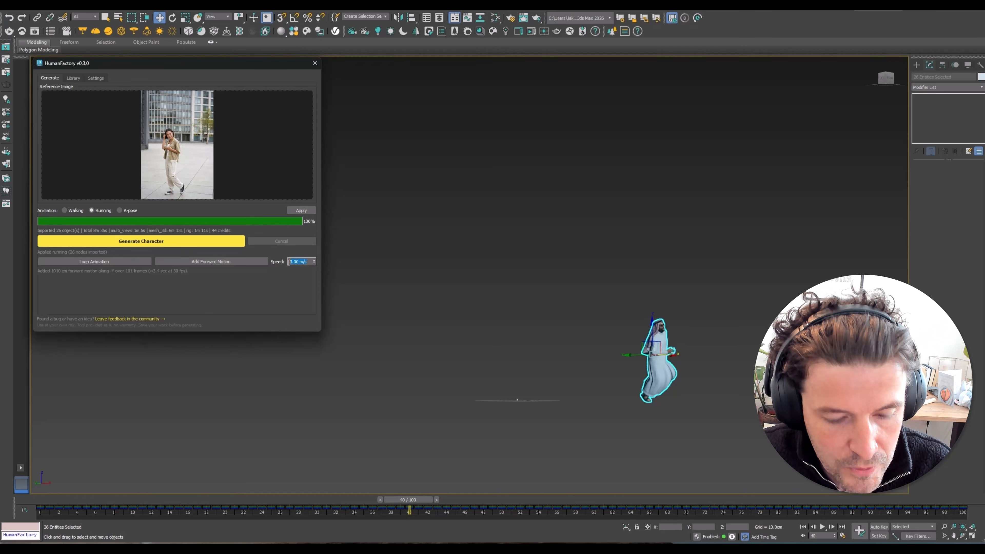
type("4")
left_click(239, 262)
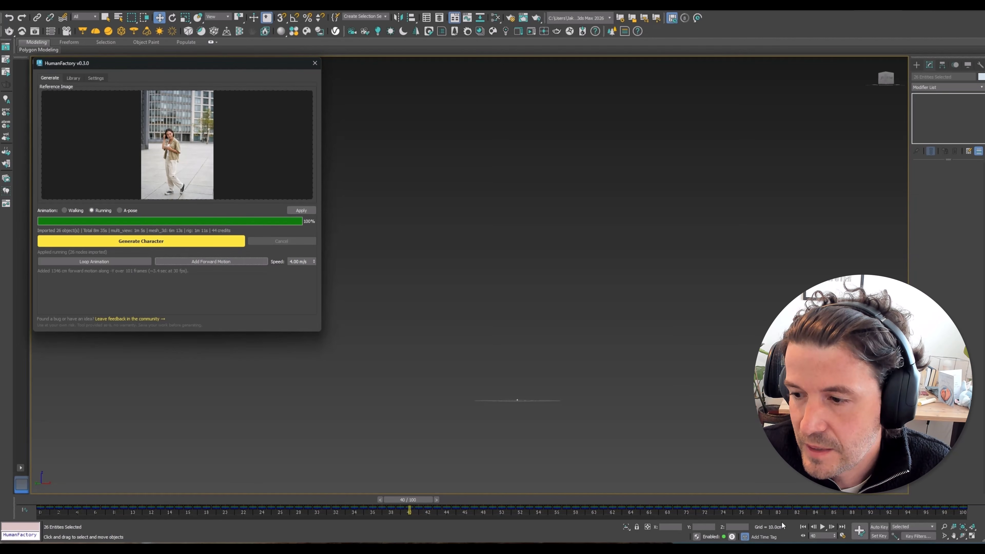
left_click(824, 527)
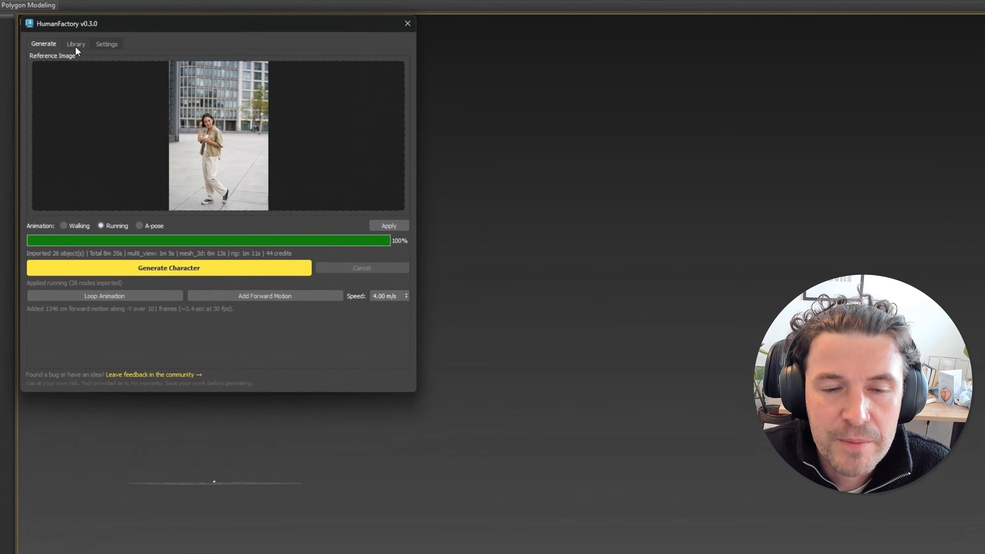
Import the man in the black shirt from the character library with the Walking animation
left_click(77, 40)
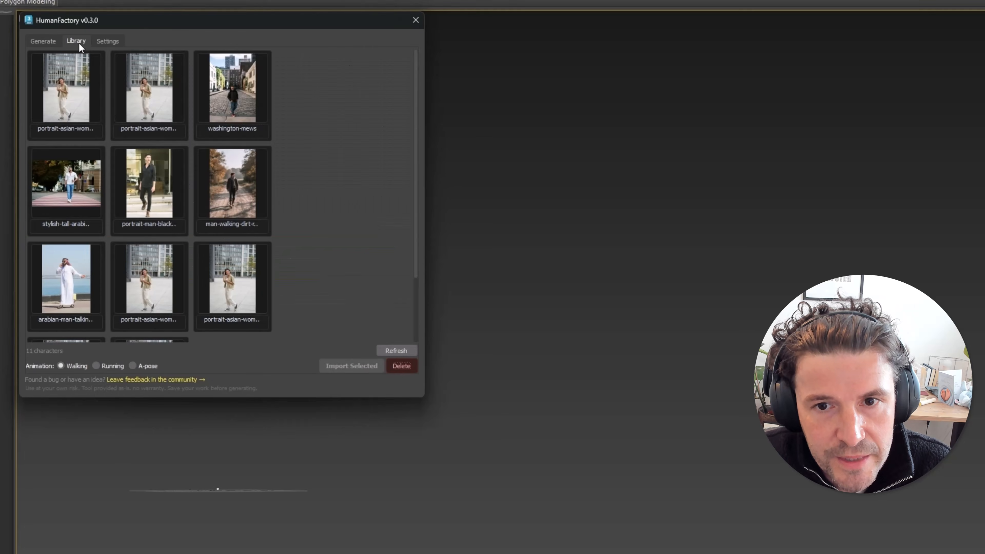
left_click(149, 183)
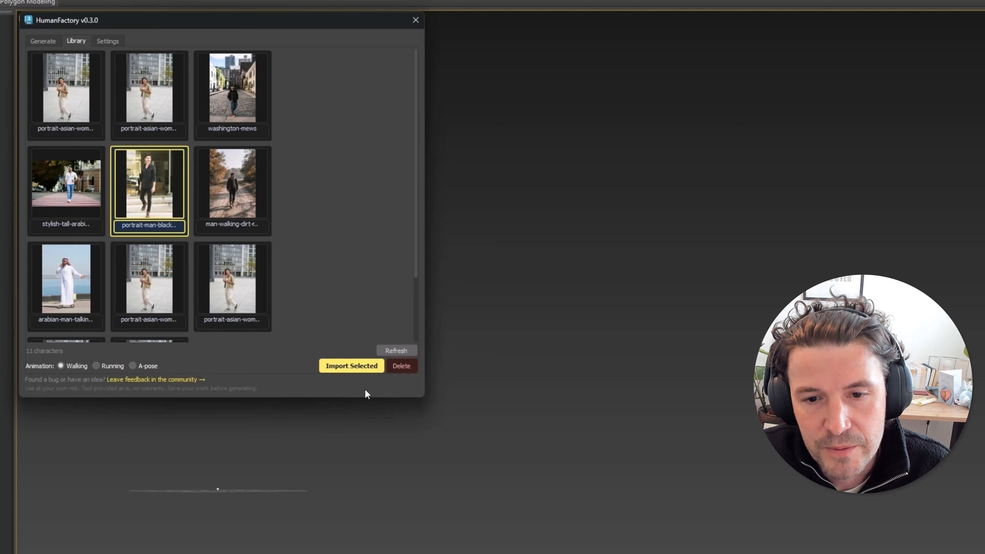
left_click(353, 371)
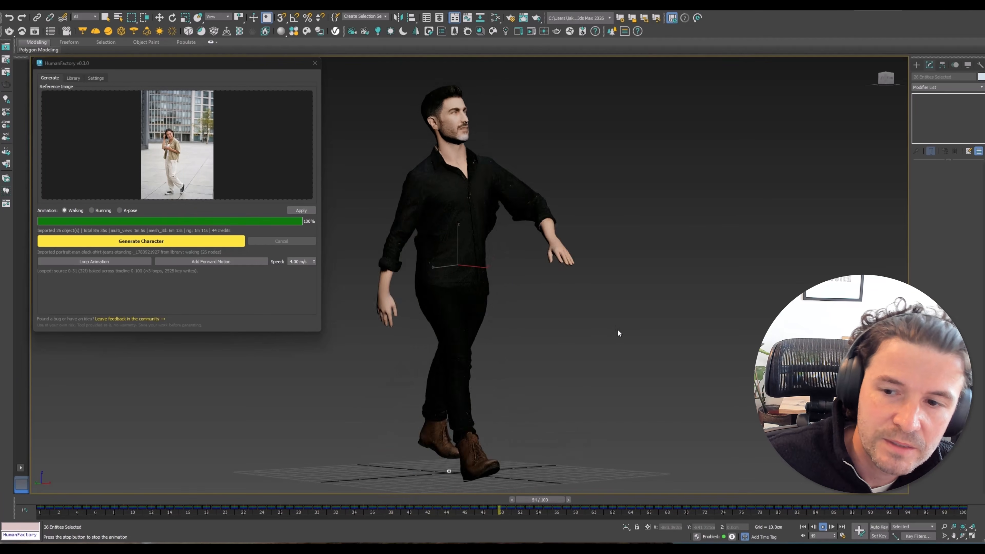
Import the man-walking-dirt-road character from the library in A-pose and apply the Walking animation to him
scroll(618, 330, "down", 3)
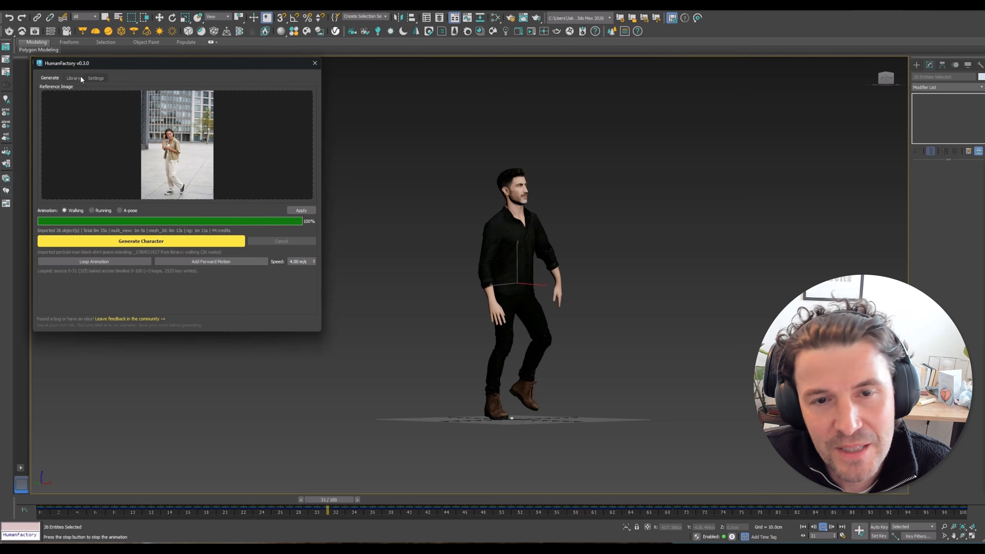
left_click(74, 78)
left_click(176, 179)
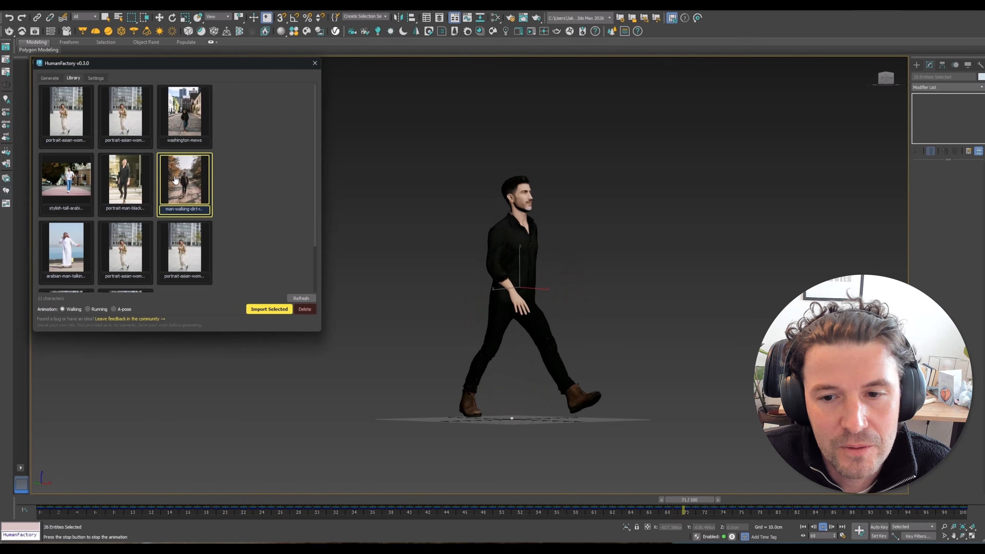
left_click(113, 309)
left_click(277, 310)
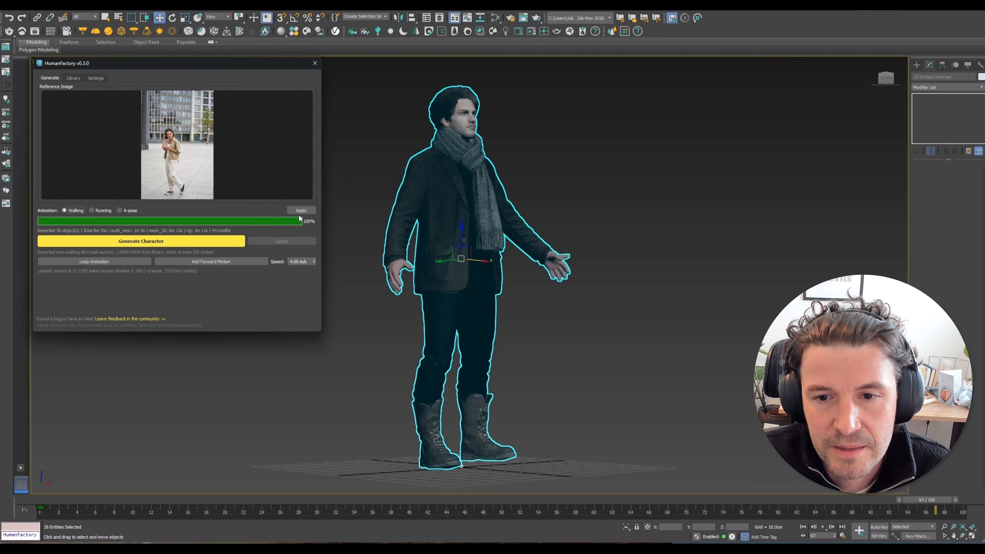
left_click(297, 210)
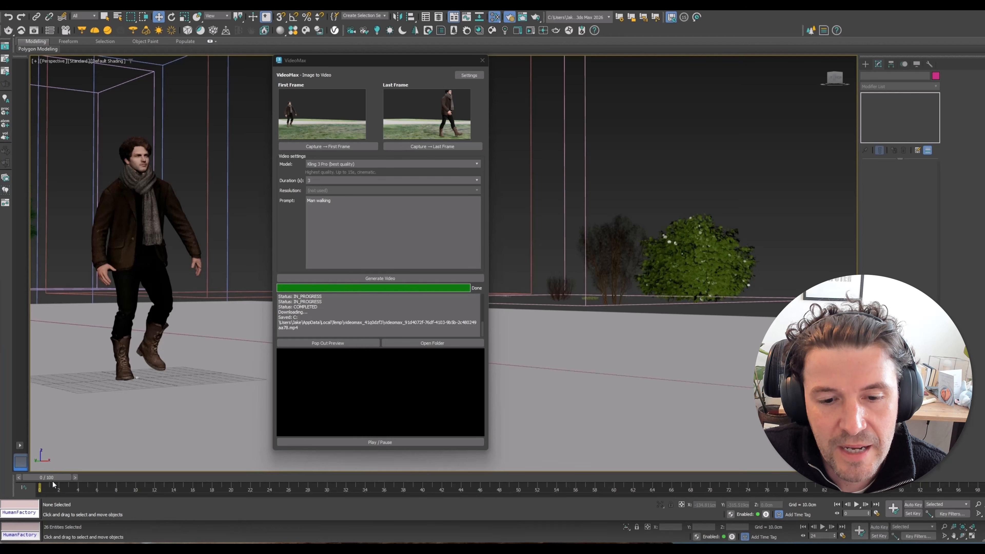
Scrub the walking man's animation from frame 0 to about frame 93 and pop out the preview of the generated video
left_click_drag(50, 476, 930, 495)
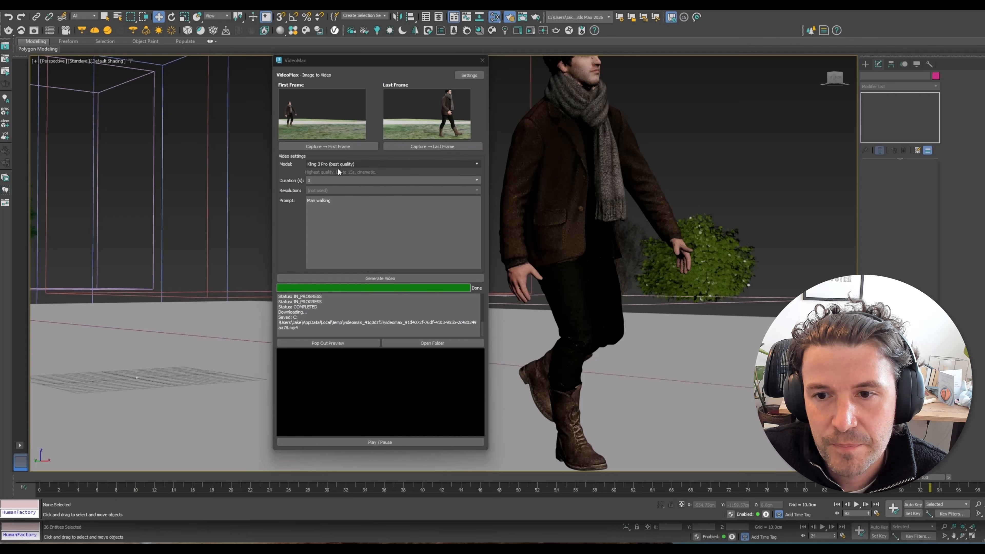
left_click(322, 343)
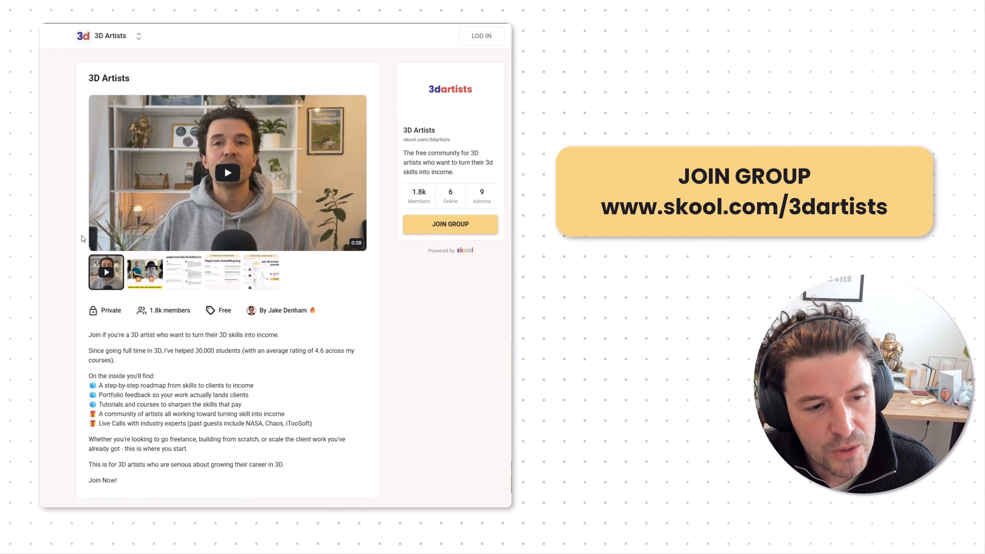
View the account creation form for joining the 3D Artists group and close it without signing up
left_click(489, 229)
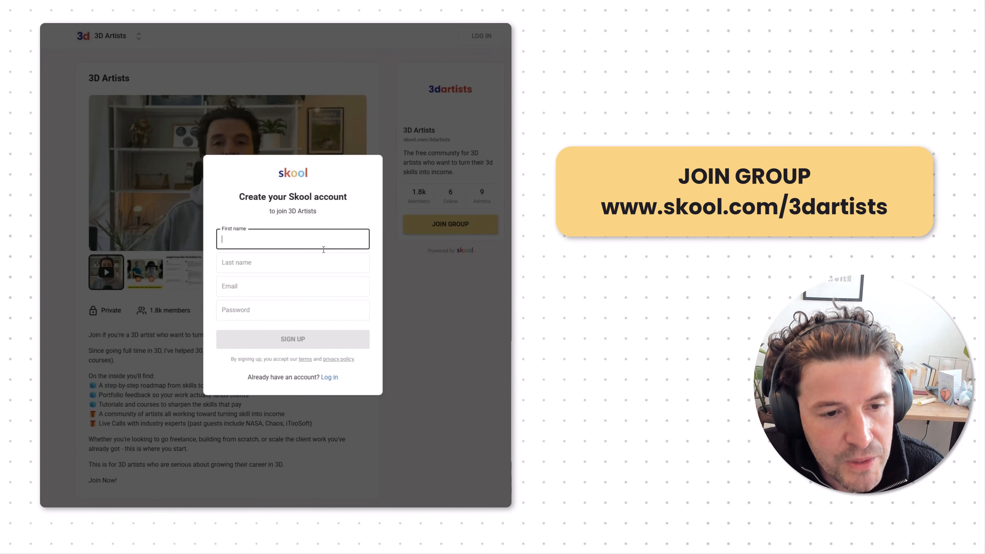
left_click(488, 337)
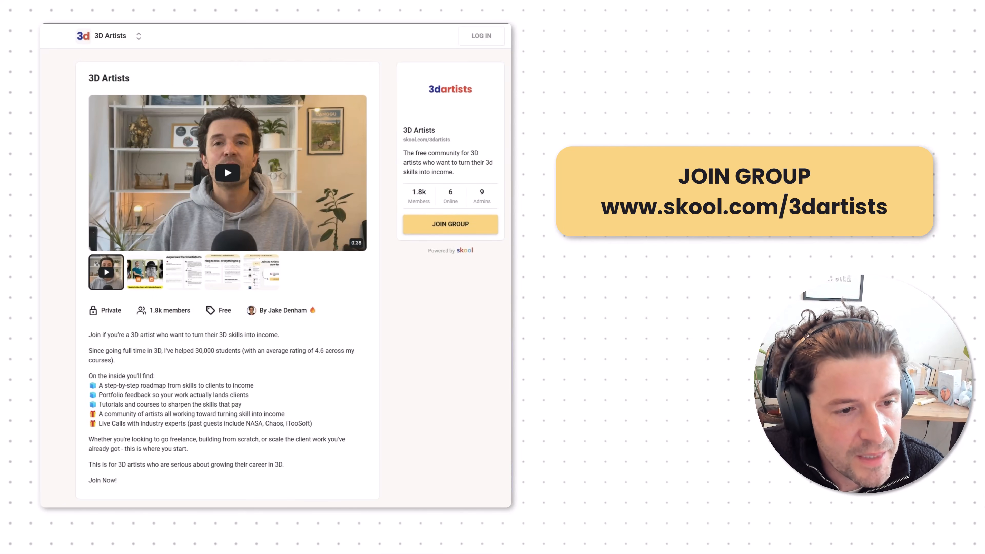